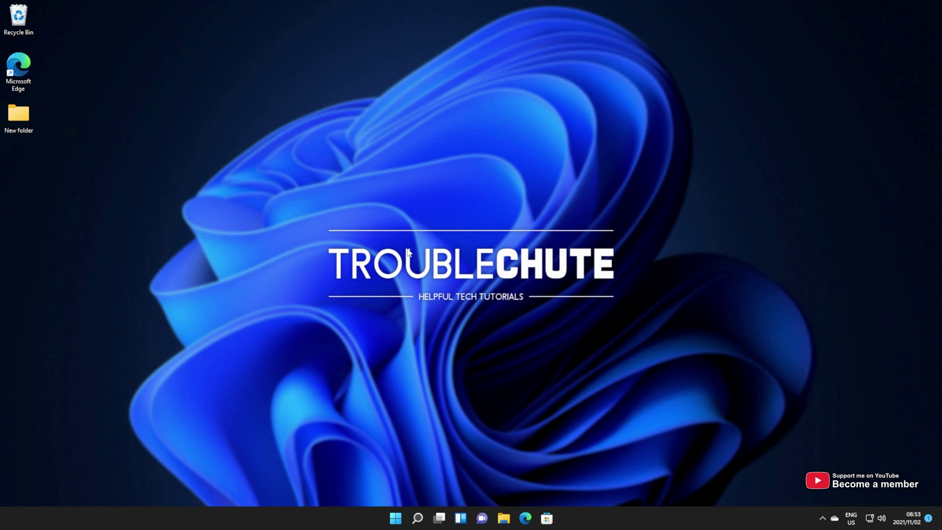
Open a File Explorer window and leave it minimized
click(501, 518)
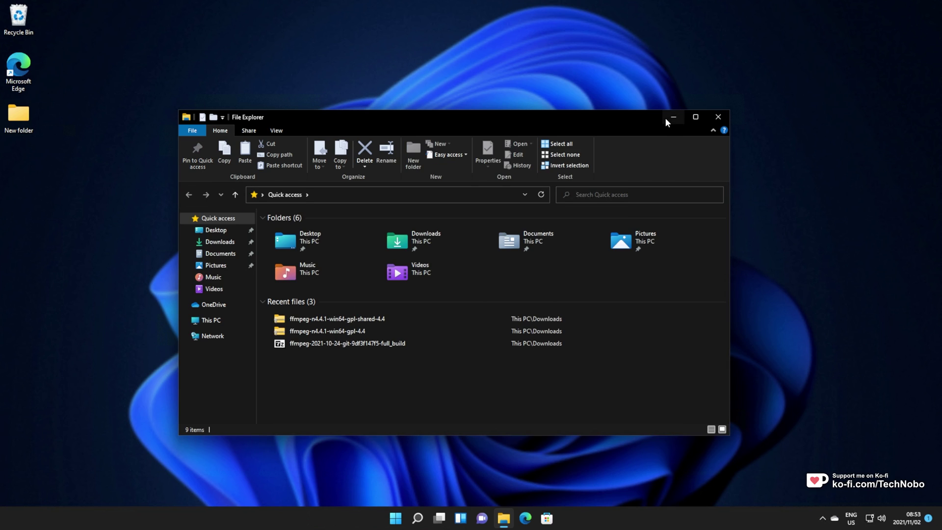
click(672, 118)
Create a text document with the default name on the desktop and try dragging it to the taskbar
right_click(21, 175)
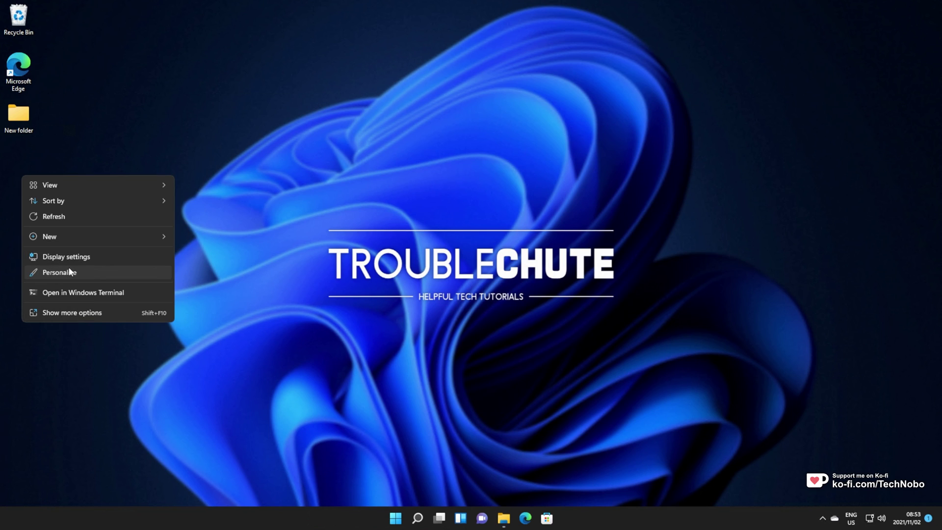
mouse_move(82, 236)
click(215, 286)
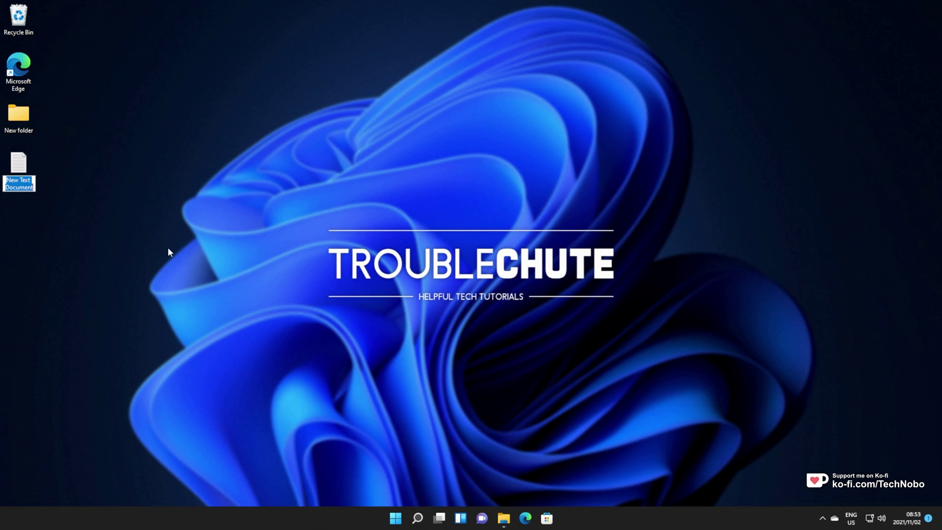
key(Return)
mouse_move(27, 167)
mouse_down()
mouse_move(164, 189)
mouse_move(488, 473)
mouse_move(506, 524)
mouse_move(440, 465)
mouse_move(556, 263)
mouse_move(184, 213)
mouse_move(24, 176)
mouse_up()
click(548, 392)
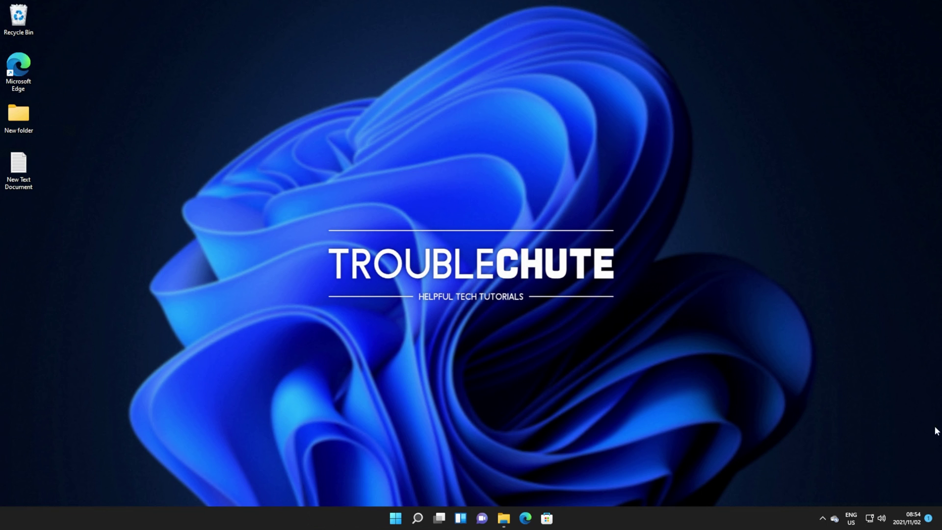
Switch to Microsoft Edge and download Windows11DragAndDropToTaskbarFix.exe from the latest release of the GitHub repository
click(525, 519)
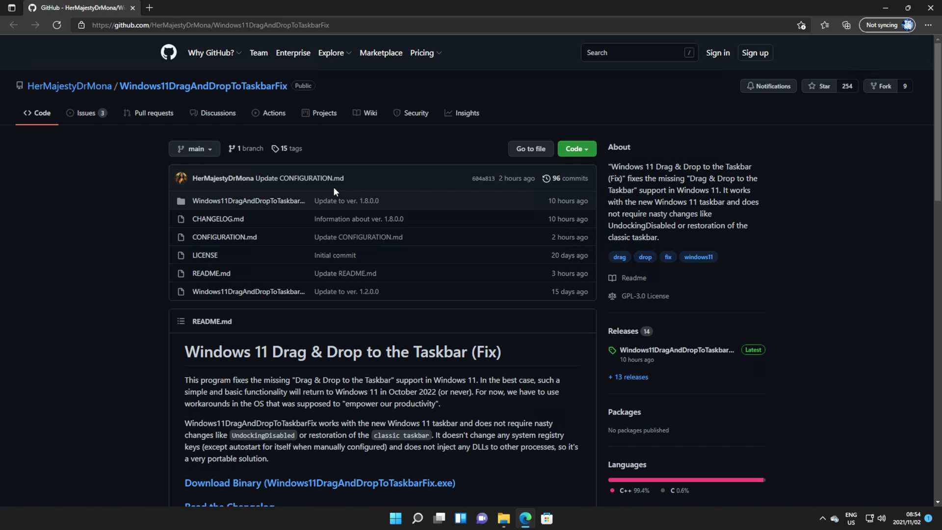
scroll(335, 192, down, 1)
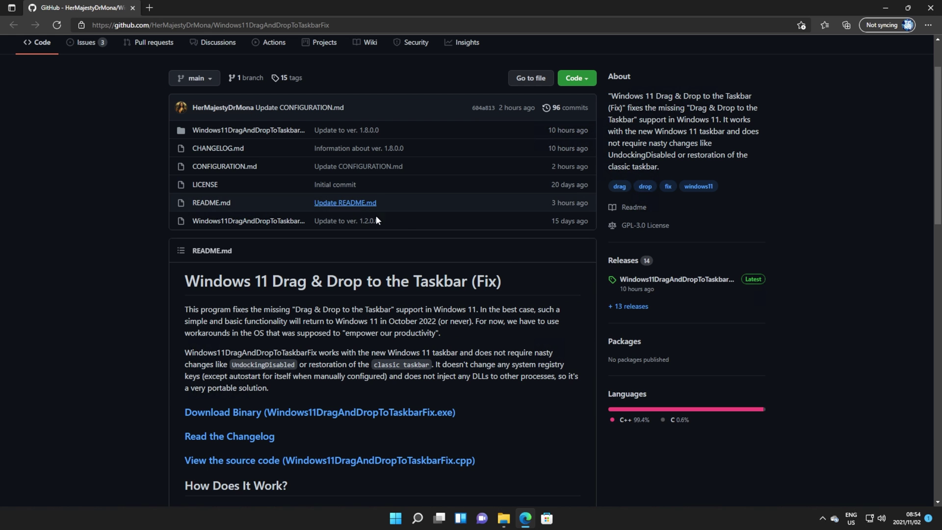
click(638, 287)
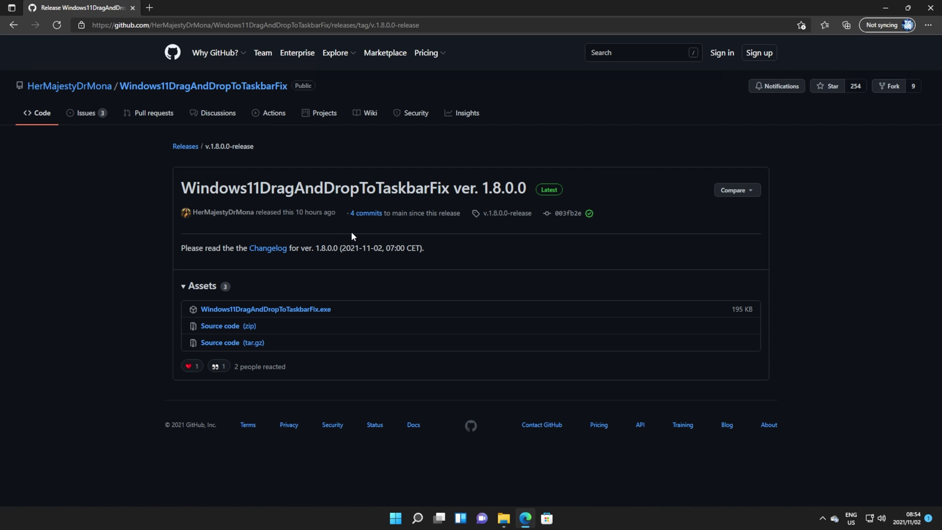
click(317, 310)
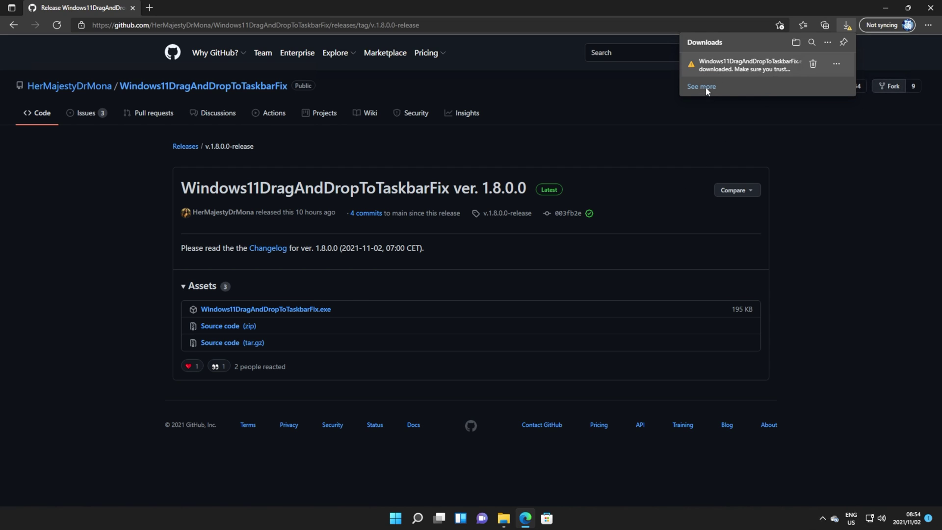
Keep the flagged Windows11DragAndDropToTaskbarFix.exe download and try to run it
click(838, 64)
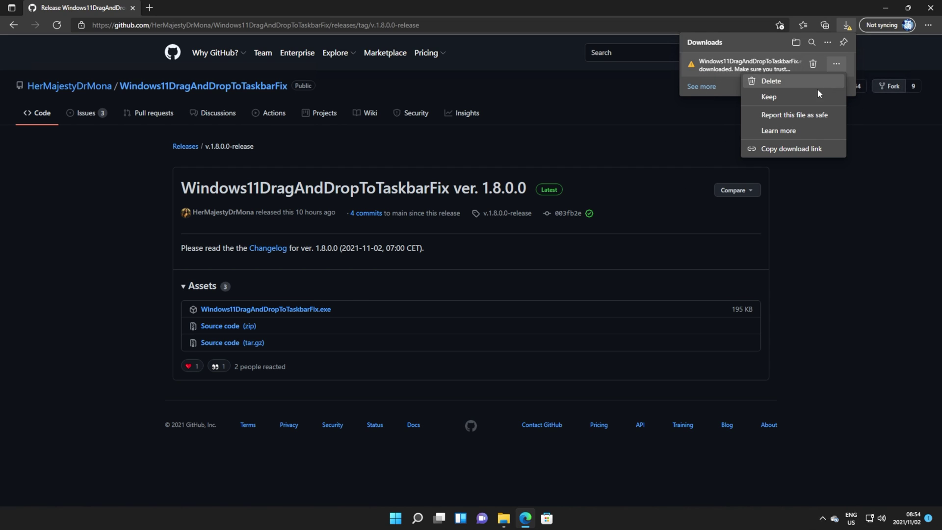
click(788, 94)
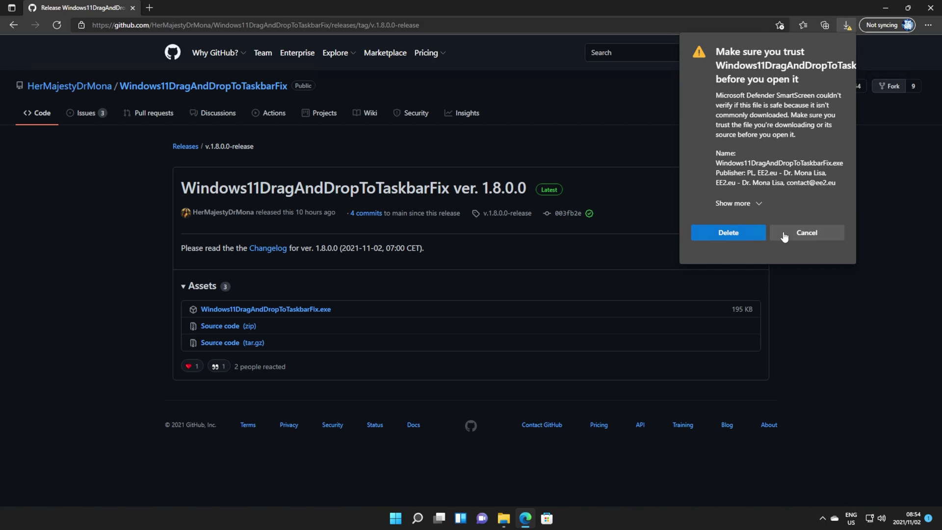
click(757, 204)
click(743, 225)
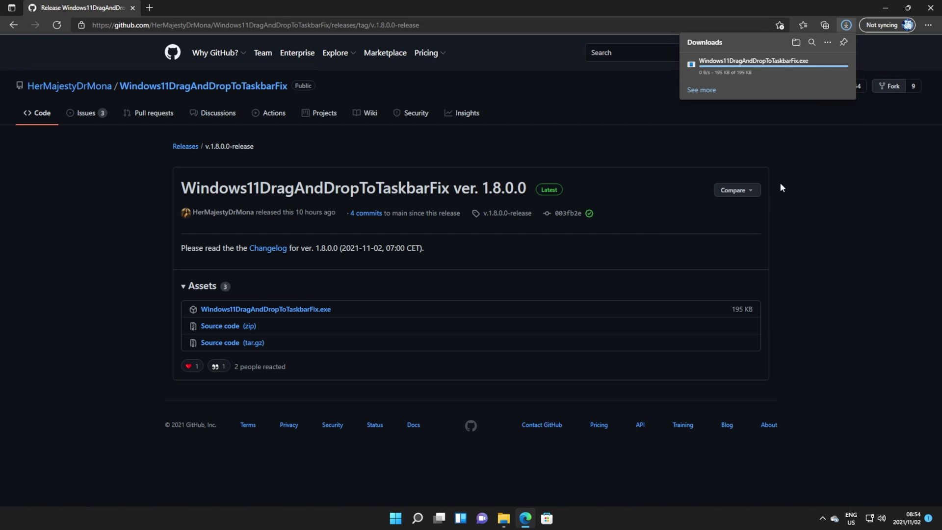
click(767, 75)
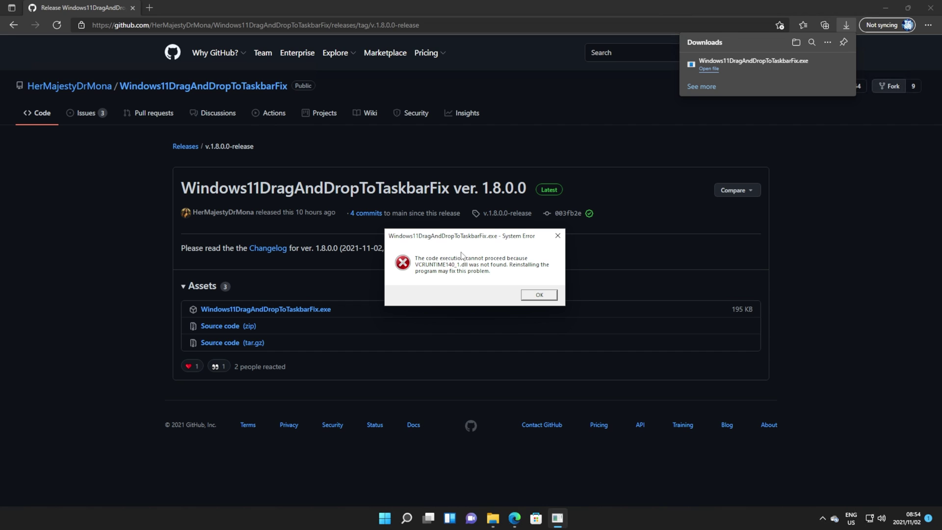
click(536, 296)
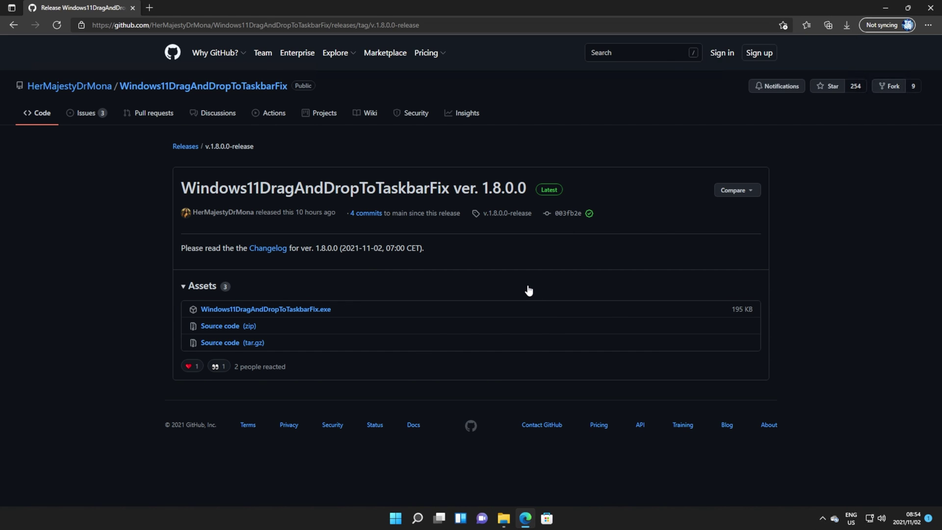
Return to the repository README and download the Visual C++ redistributable linked under the "VCRUNTIME140_1.dll" error section
key(alt+Left)
scroll(503, 258, down, 12)
scroll(411, 269, down, 6)
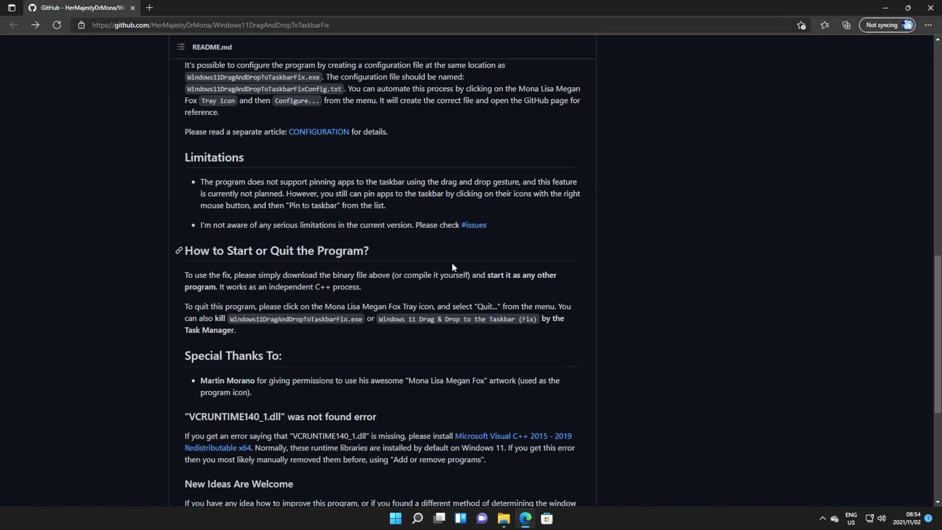
drag(366, 204, 184, 204)
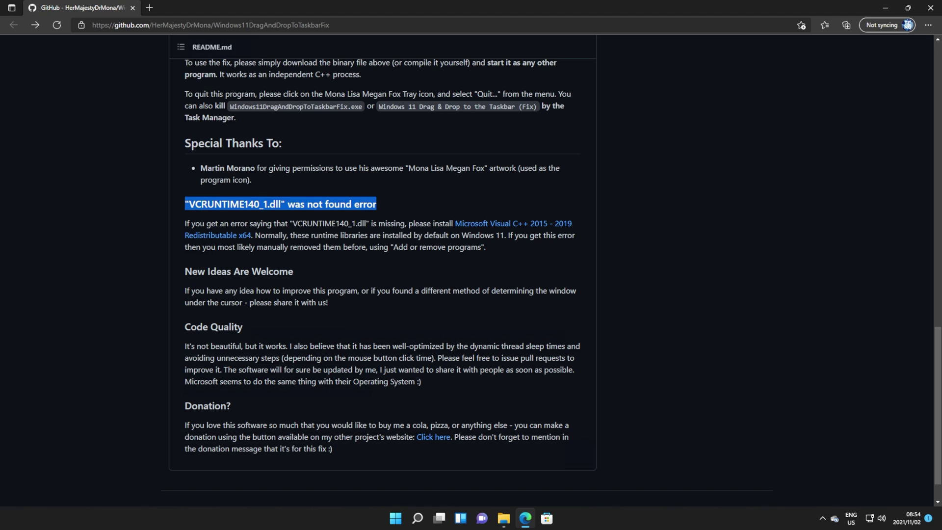
right_click(492, 227)
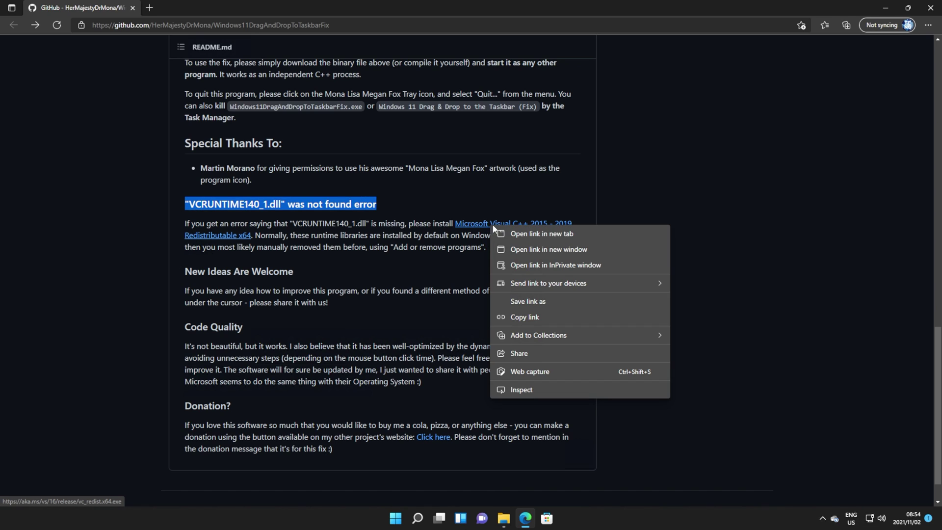
click(513, 231)
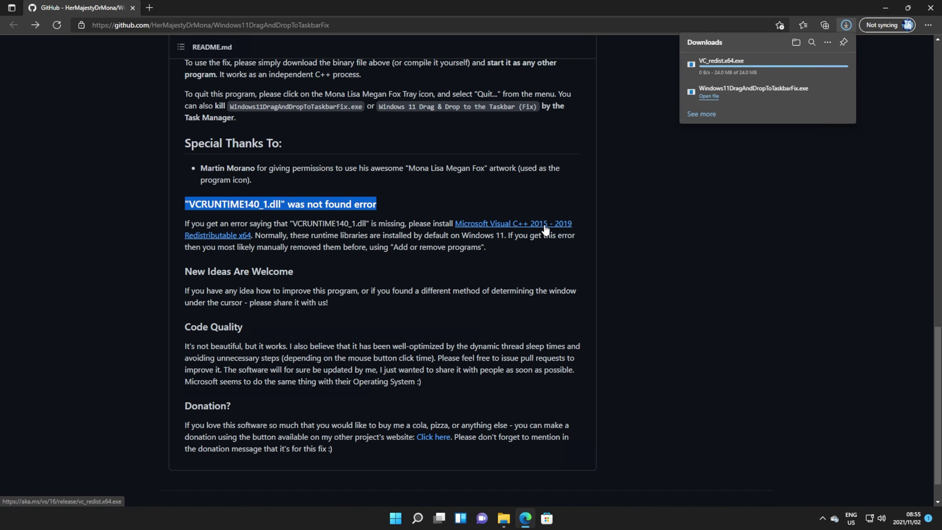
Install the Microsoft Visual C++ 2015-2019 Redistributable (x64) from VC_redist.x64.exe and start the downloaded taskbar fix
click(734, 67)
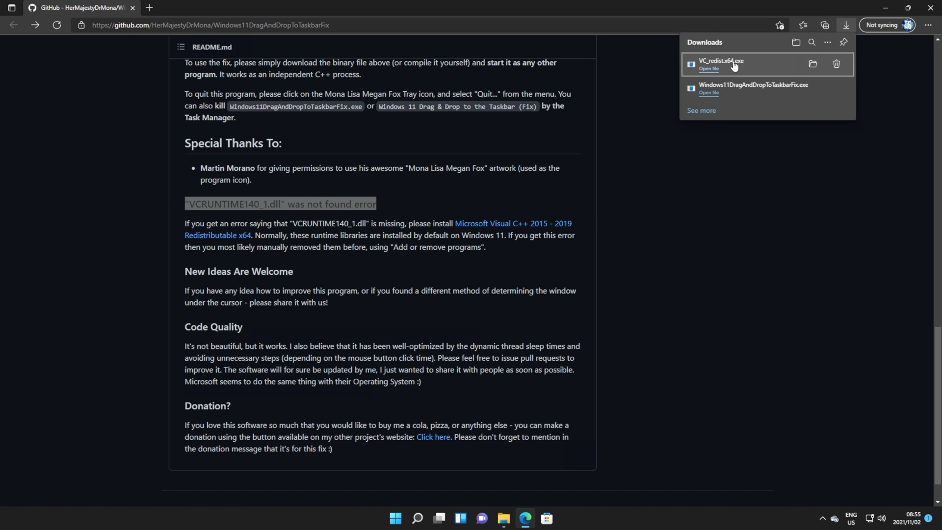
click(435, 296)
click(531, 313)
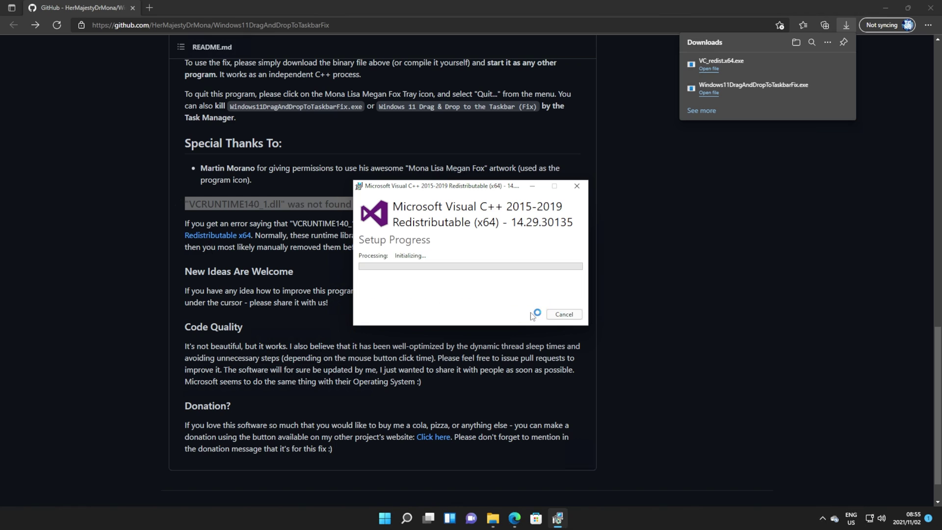
click(452, 343)
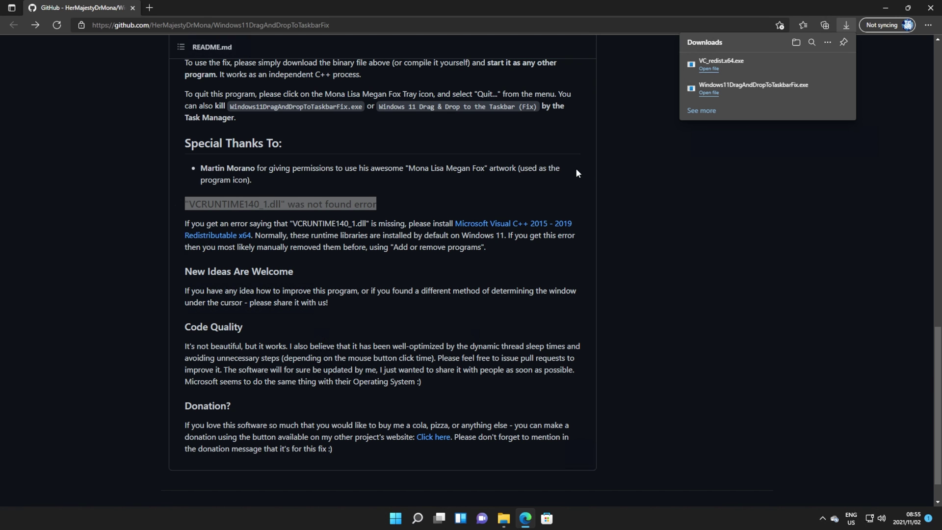
click(488, 176)
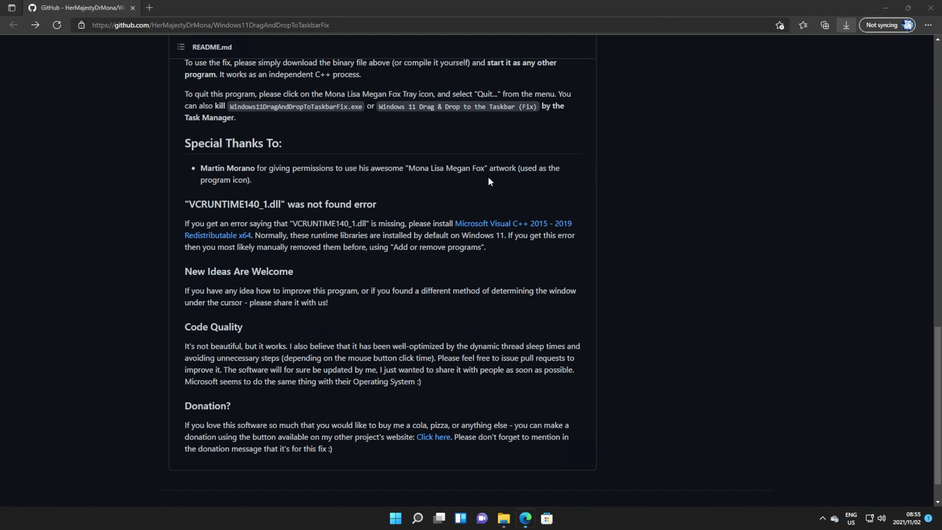
Minimize the browser and view the options offered by the taskbar fix in the system tray
click(886, 8)
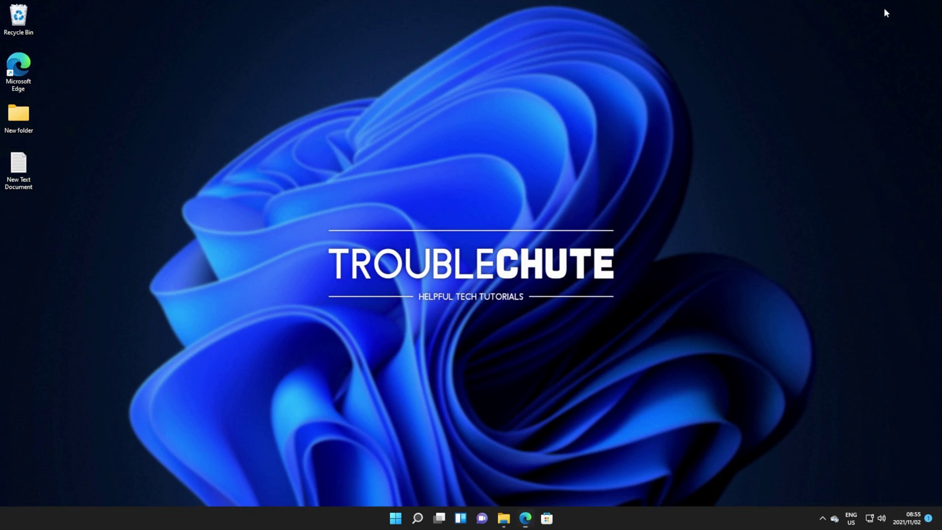
click(823, 519)
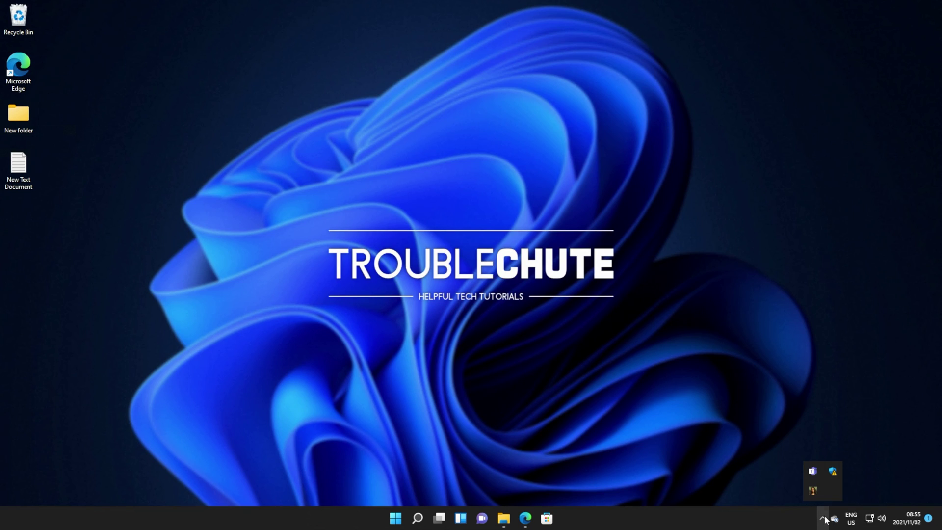
right_click(811, 490)
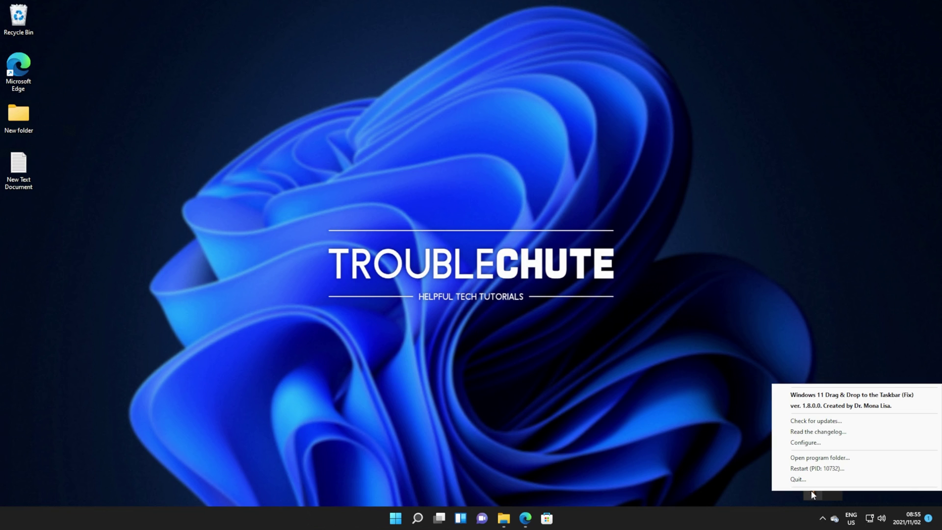
click(460, 361)
Test restoring File Explorer by holding the dragged text document over its taskbar icon, and minimize the window again
drag(17, 171, 40, 215)
click(672, 118)
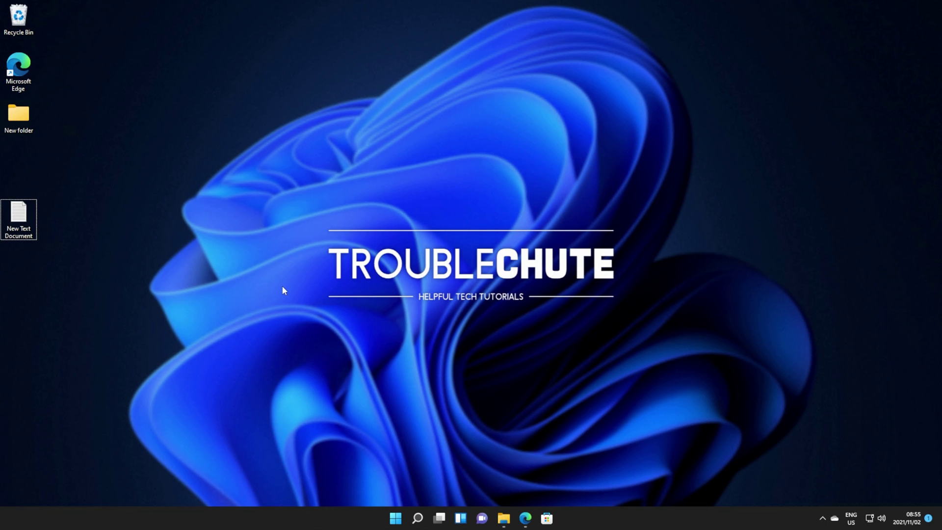
Cycle the keyboard focus through the taskbar apps to Edge and test dragging the text document to an app window
key(super+t)
key(super+t)
key(super+t)
key(super+t)
key(super+t)
key(super+t)
key(super+t)
key(super+t)
key(super+t)
key(super+t)
key(super+t)
key(super+t)
key(super+t)
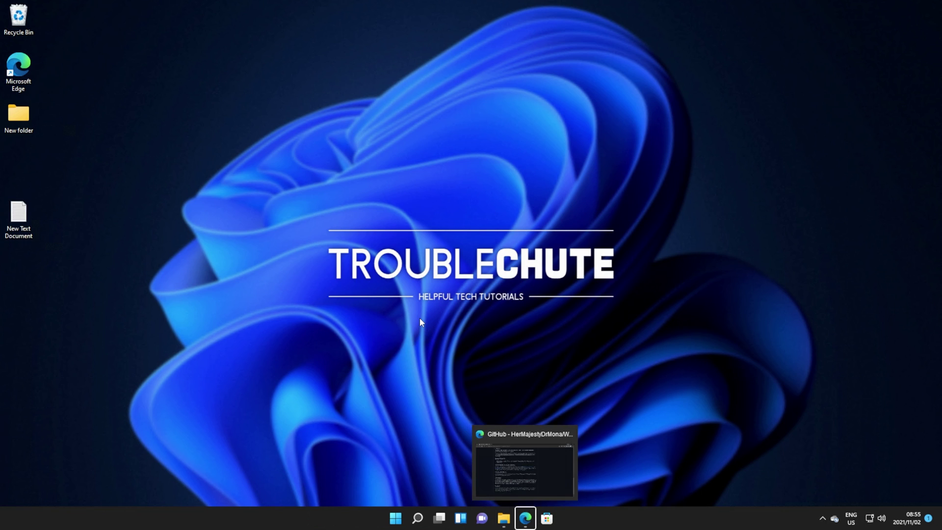
drag(22, 219, 674, 60)
key(super+t)
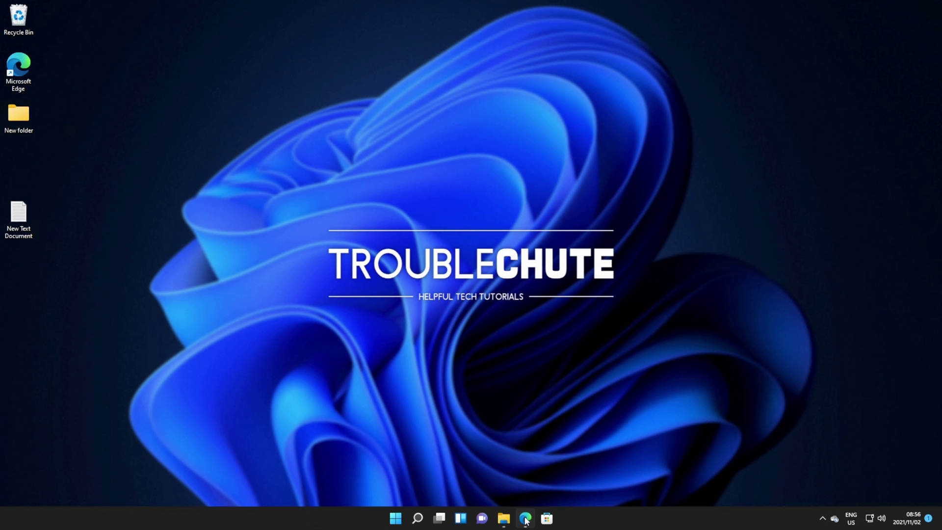
Switch to Edge and read the README section on custom configuration, autostart, timings and key remapping
click(526, 518)
drag(573, 105, 564, 1)
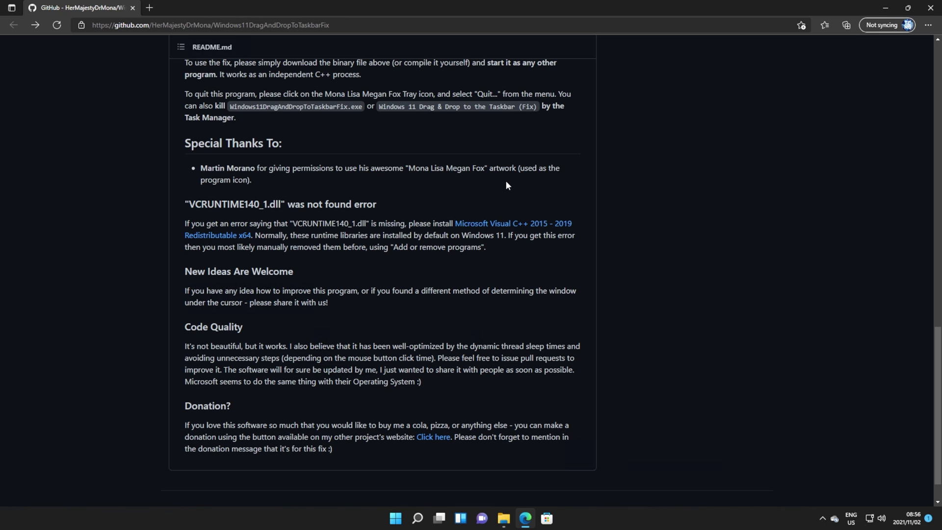
scroll(507, 185, up, 6)
scroll(275, 334, up, 1)
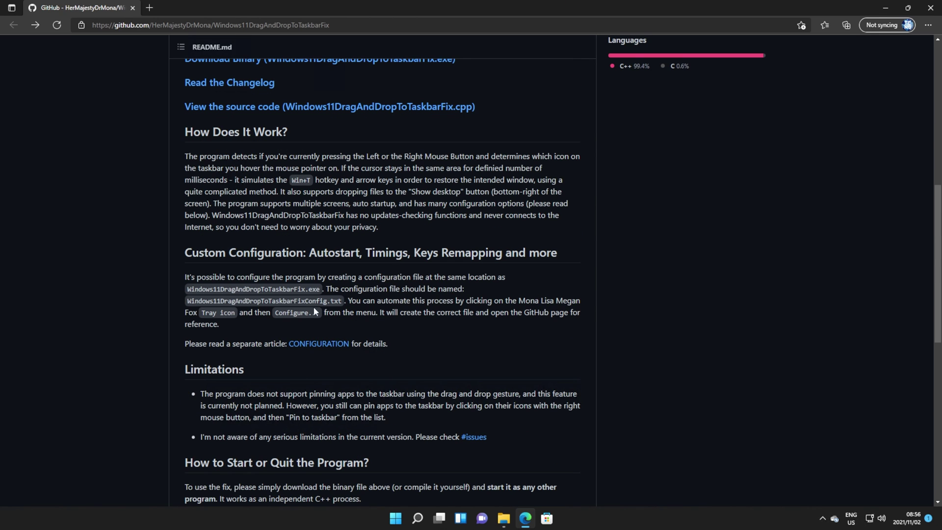
drag(396, 345, 181, 251)
click(468, 288)
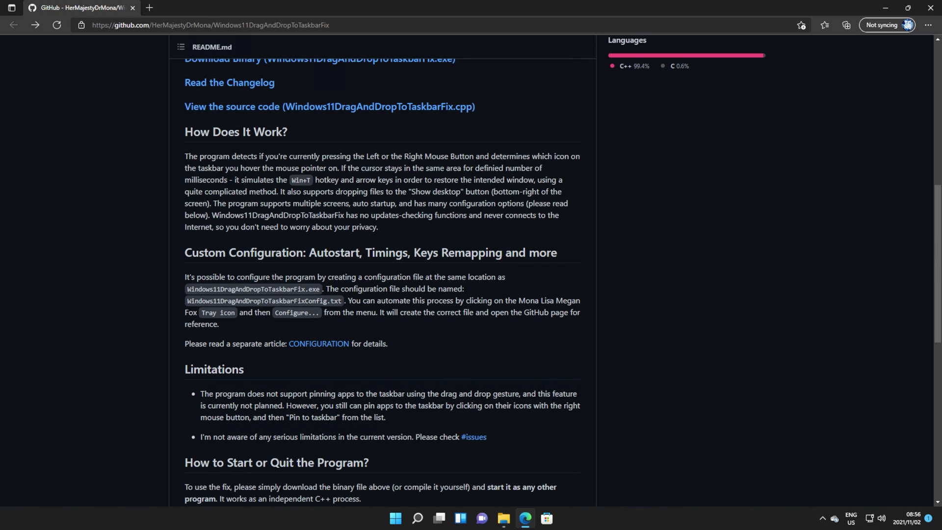
Minimize the browser and open the taskbar fix's configuration file through the Configure option of its tray program
click(883, 7)
click(823, 520)
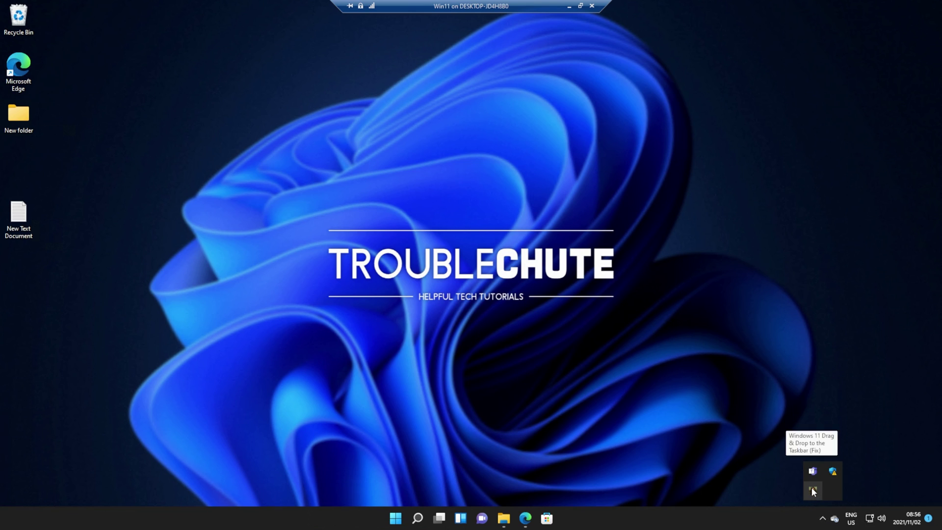
right_click(812, 489)
click(803, 440)
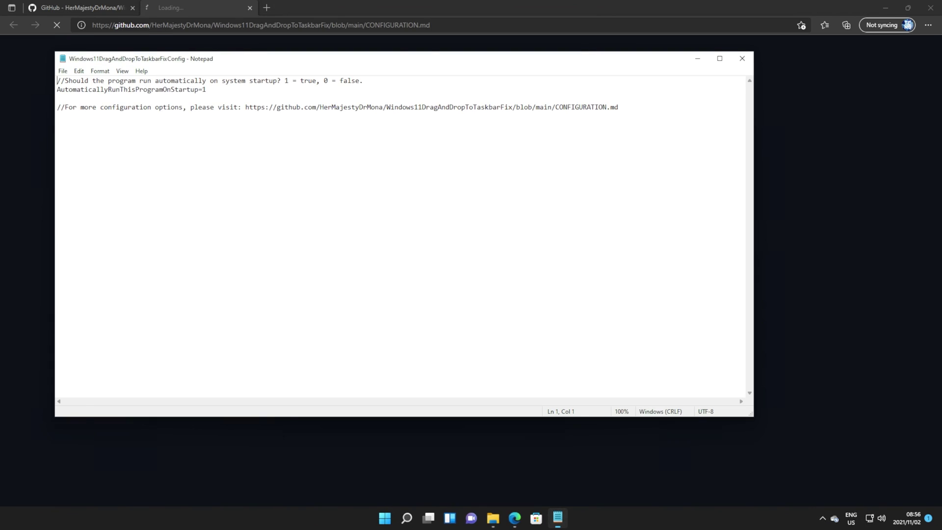
Uncover the CONFIGURATION.md page in Edge and examine the AutomaticallyRunThisProgramOnStartup setting under General Options
drag(92, 70, 171, 164)
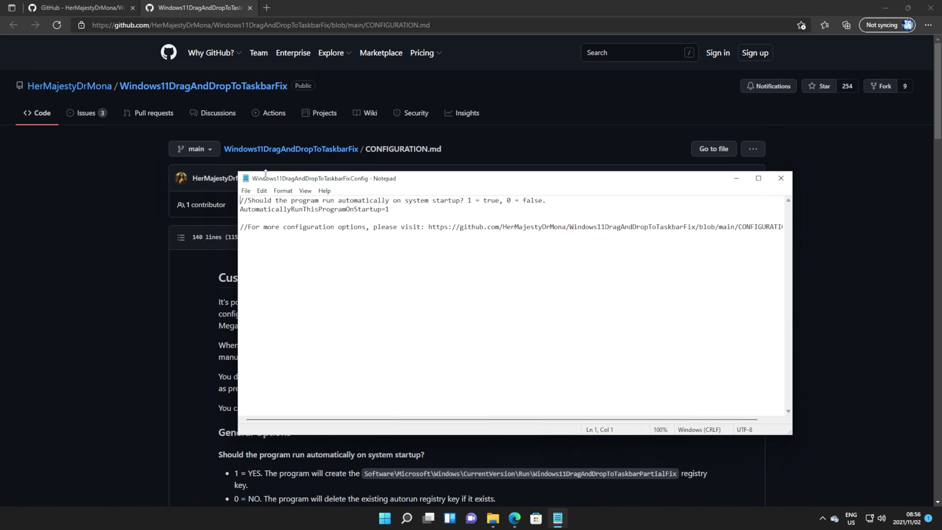
click(126, 293)
scroll(158, 319, down, 4)
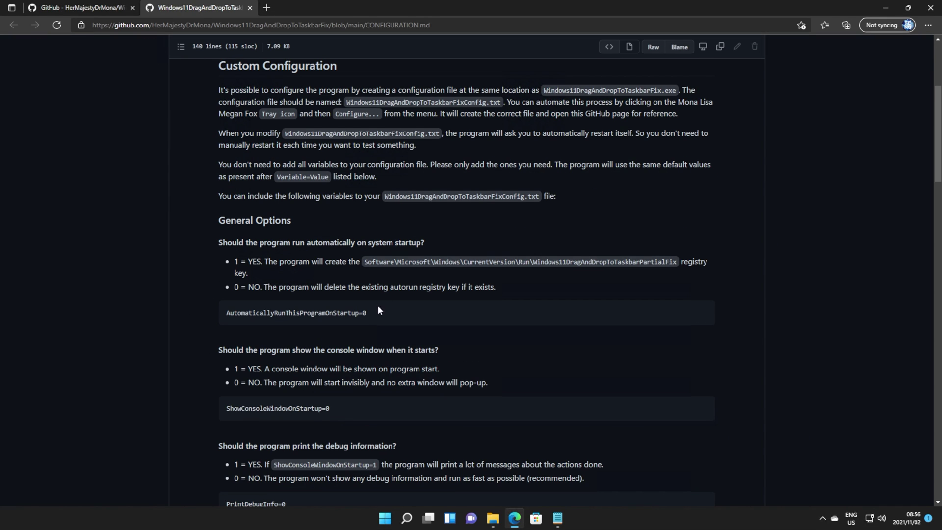
triple_click(339, 313)
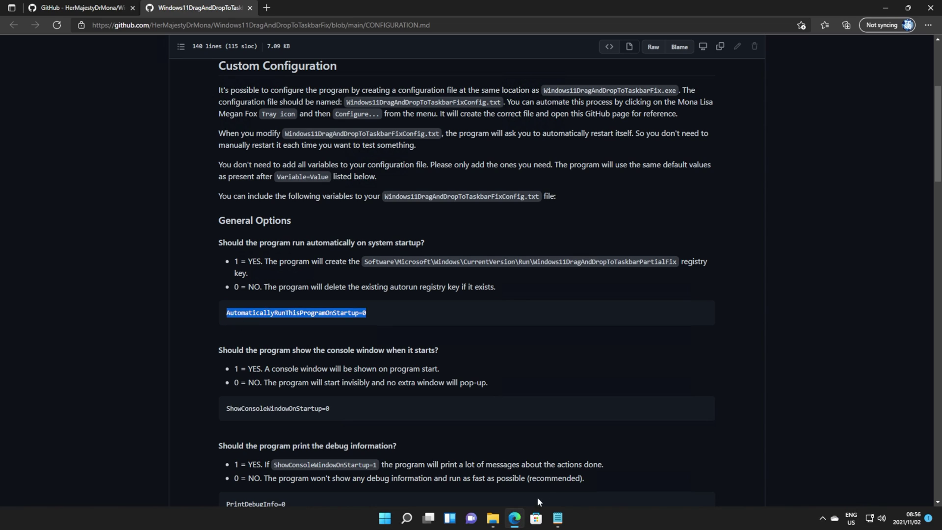
In the open configuration file, set AutomaticallyRunThisProgramOnStartup to 1 and save the file
click(558, 518)
drag(341, 198, 194, 198)
click(191, 198)
drag(341, 198, 337, 198)
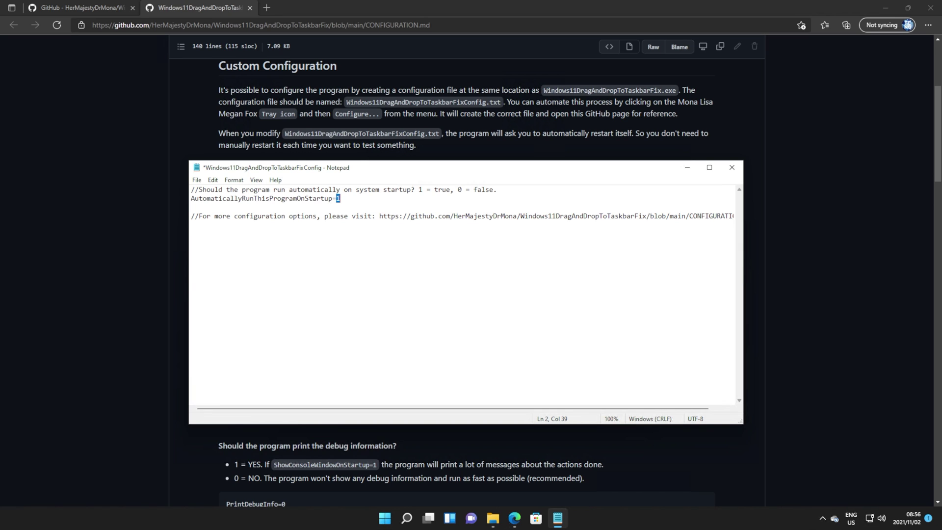
text(0)
key(ctrl+s)
Return to CONFIGURATION.md in Edge and read the console window, UseTheNewBestMethodEver, key remapping and less important options
click(140, 205)
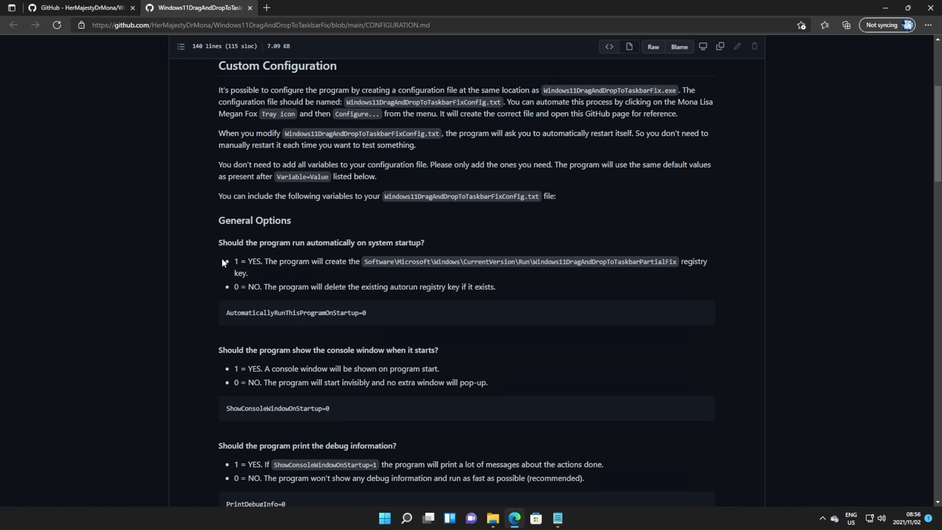
scroll(315, 288, down, 3)
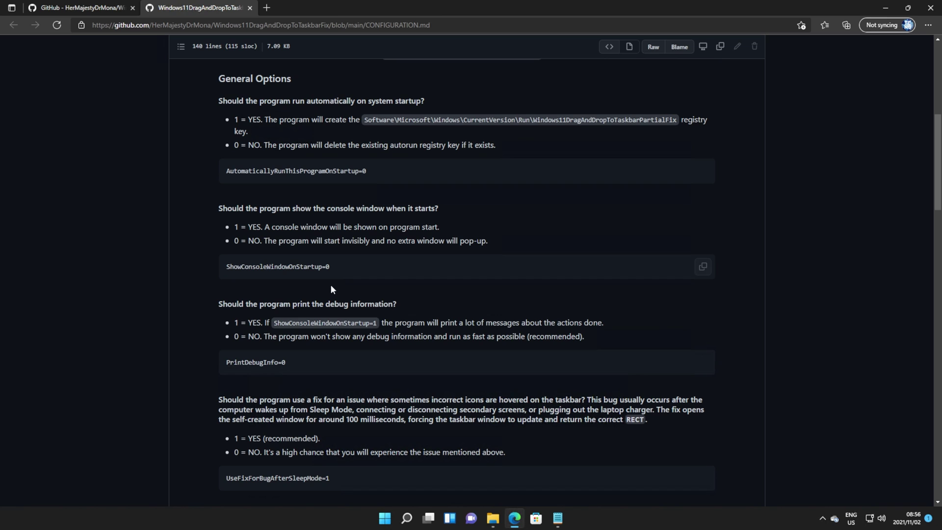
drag(349, 266, 275, 267)
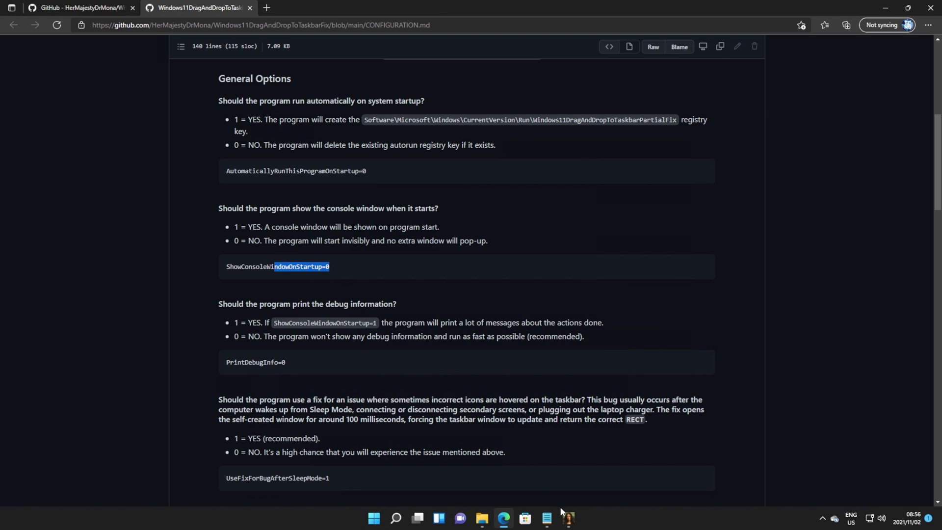
scroll(278, 317, down, 9)
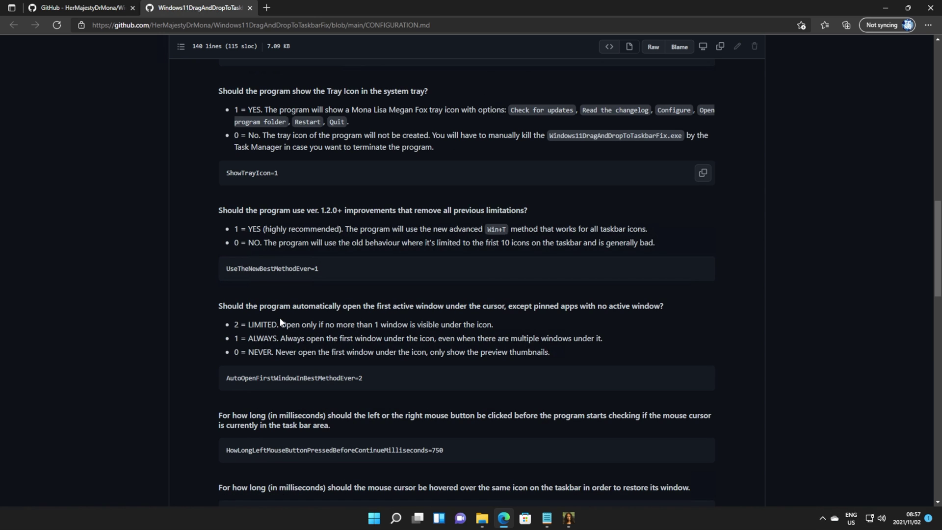
drag(225, 268, 325, 270)
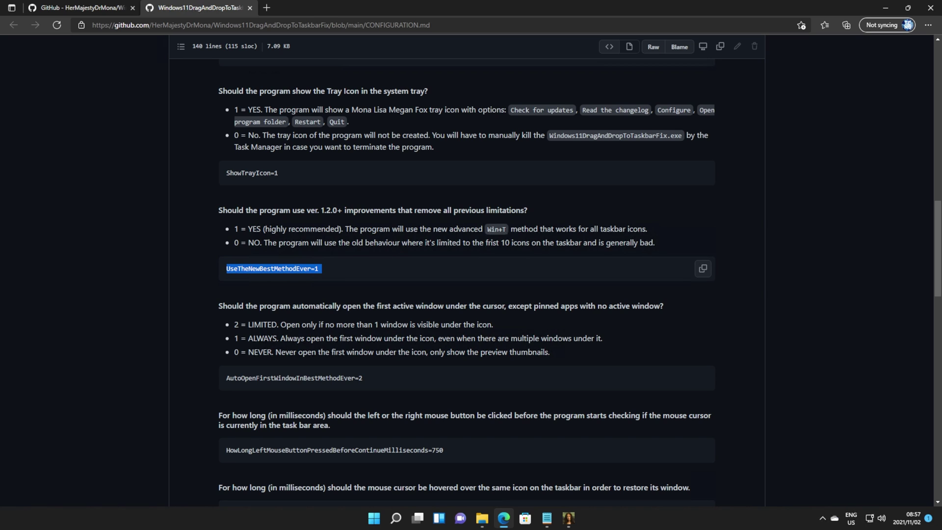
scroll(267, 297, down, 15)
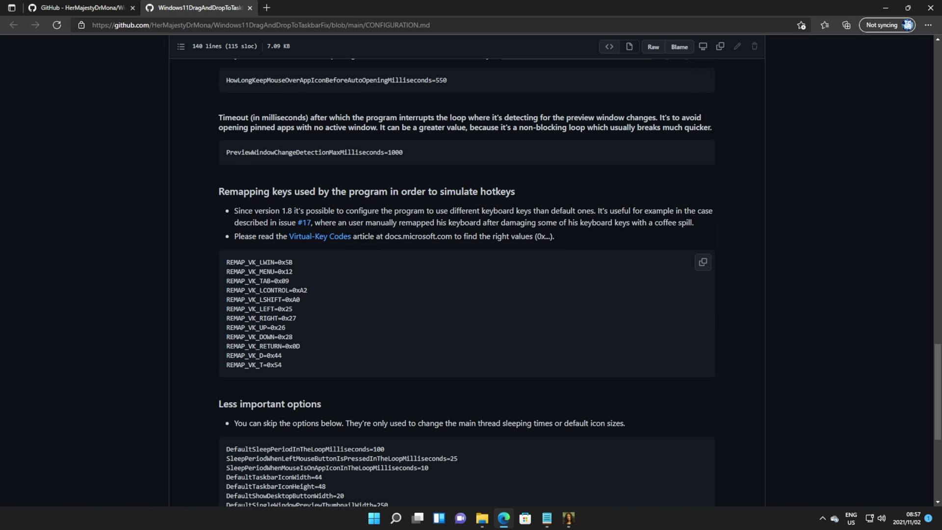
scroll(271, 317, down, 6)
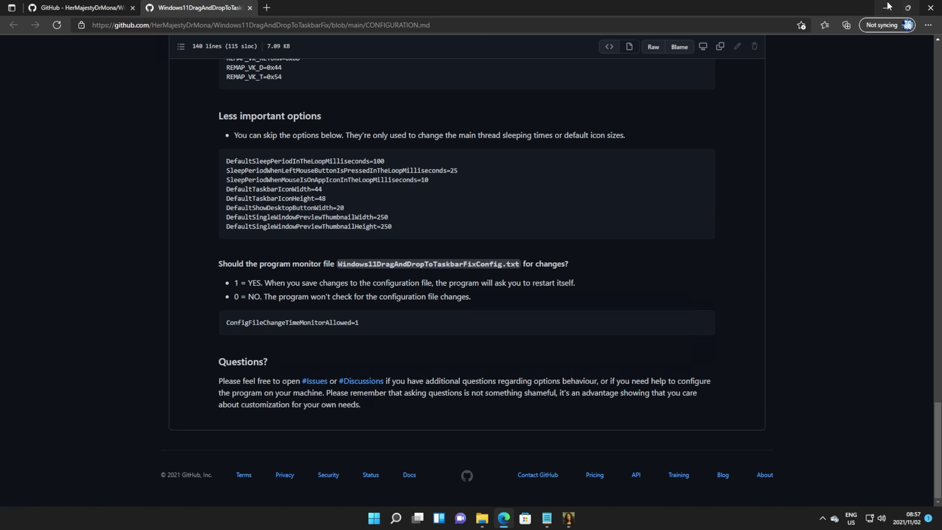
Minimize the browser and the configuration file, and agree to restart the taskbar fix to reload its settings
click(888, 6)
click(686, 166)
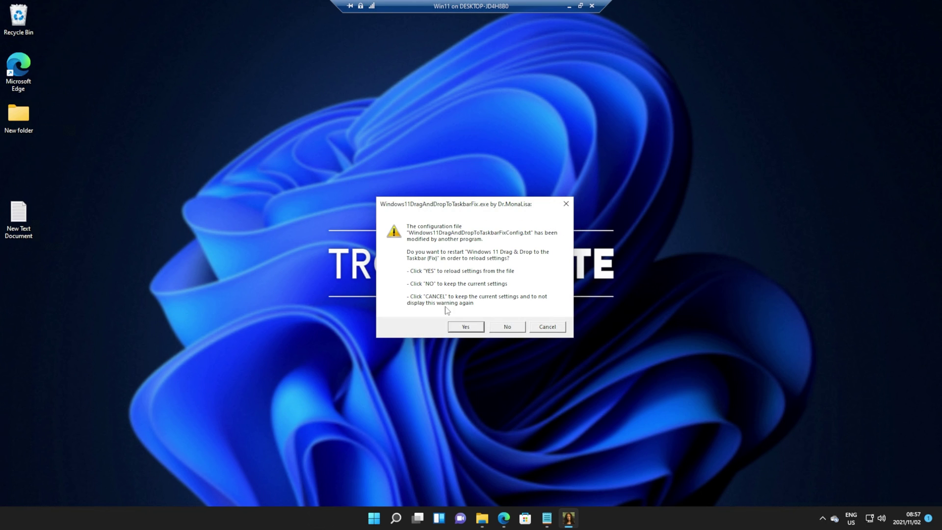
click(469, 327)
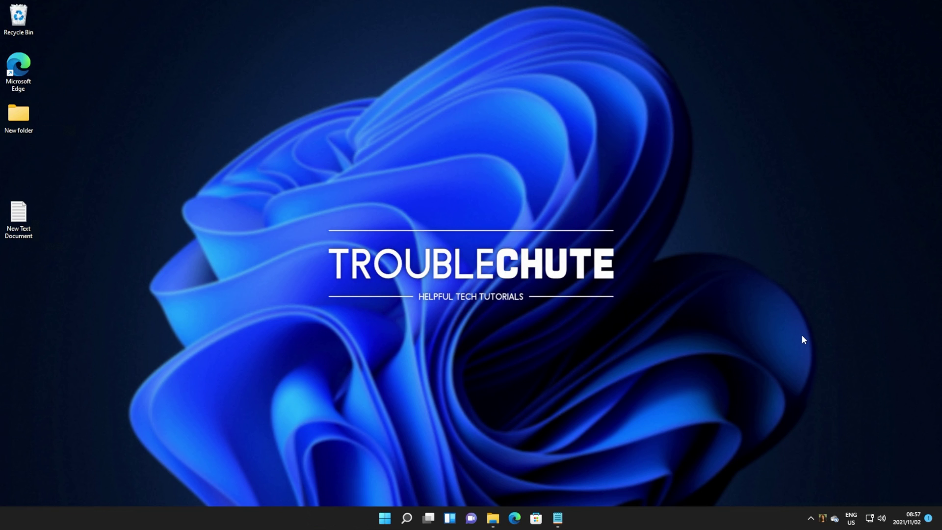
Quit the taskbar fix through its tray program and bring up the Downloads folder window
right_click(823, 518)
click(825, 502)
mouse_move(492, 518)
click(511, 471)
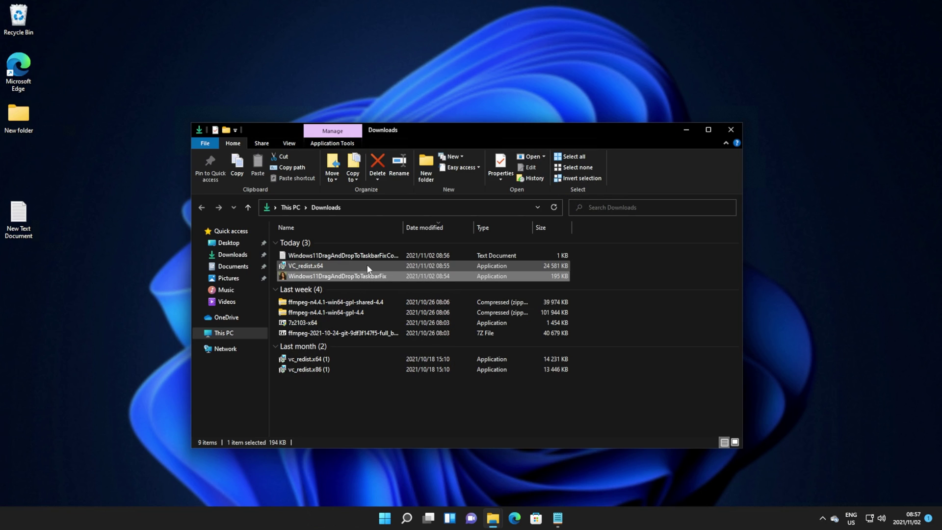
Open the taskbar fix's configuration text file from Downloads, set AutomaticallyRunThisProgramOnStartup to 0, save and close it
double_click(364, 257)
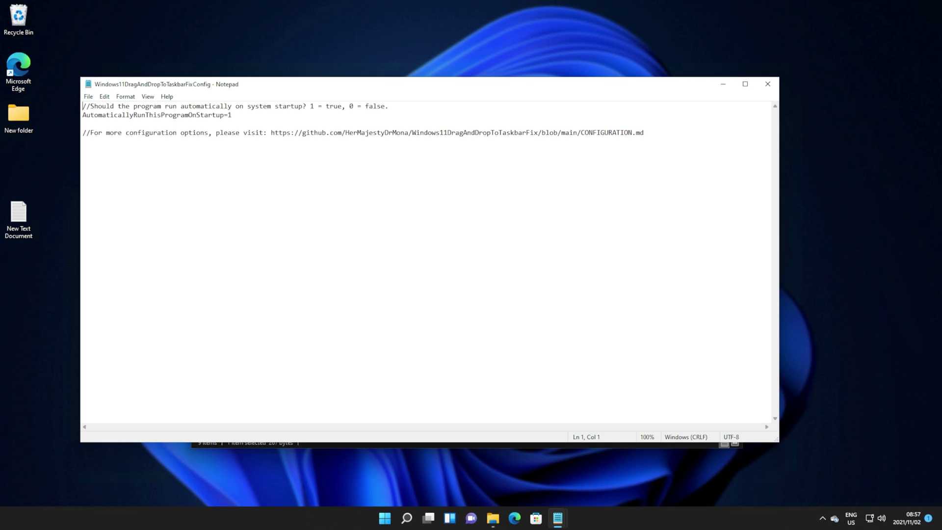
text(0)
key(ctrl+s)
key(alt+F4)
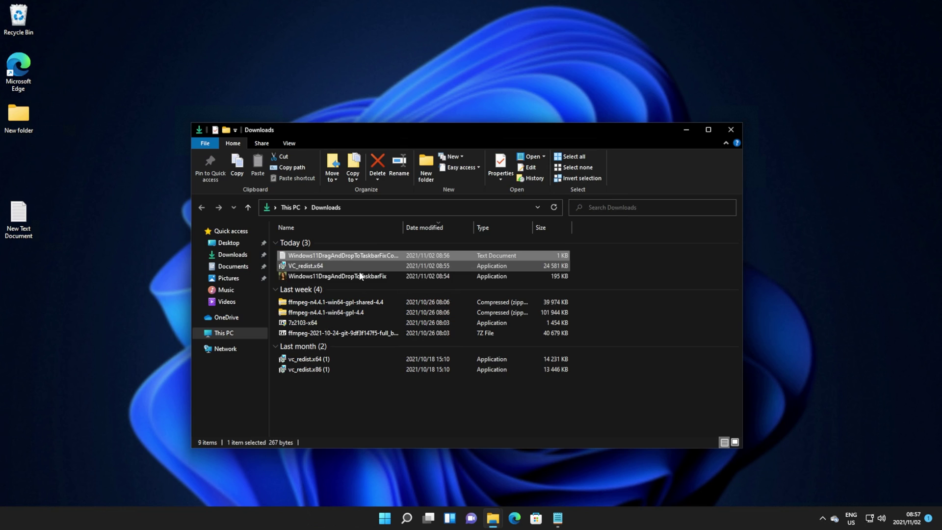
Run Windows11DragAndDropToTaskbarFix from Downloads again and locate it among the hidden tray programs
click(362, 276)
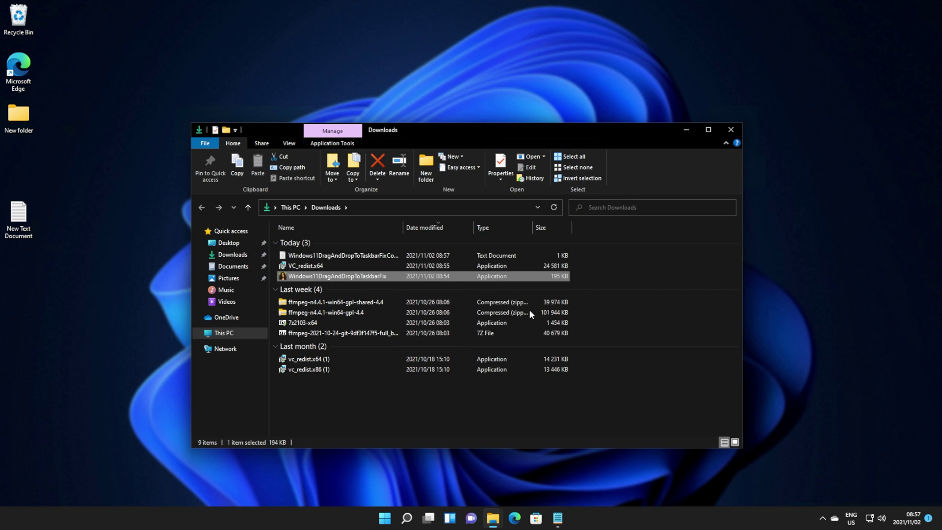
click(823, 519)
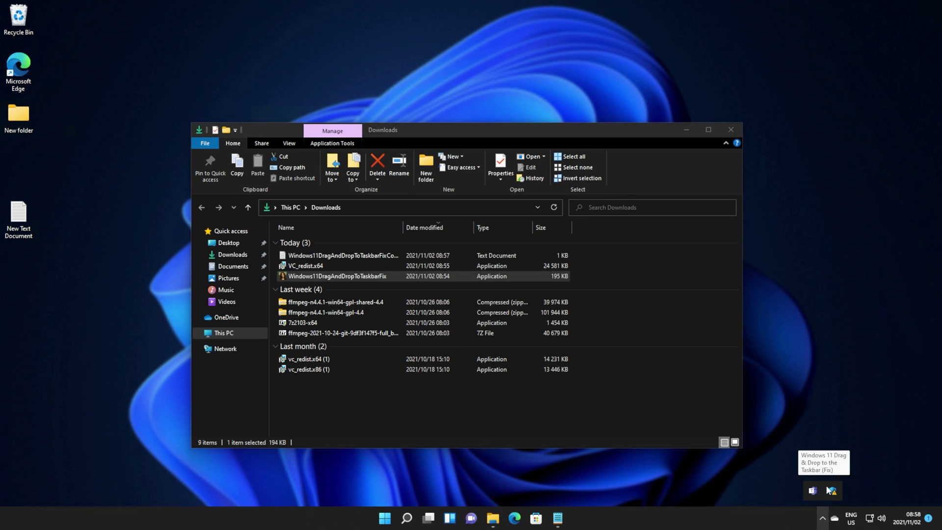
Select both the Windows11DragAndDropToTaskbarFix application and its configuration text file in Downloads
click(582, 280)
click(562, 278)
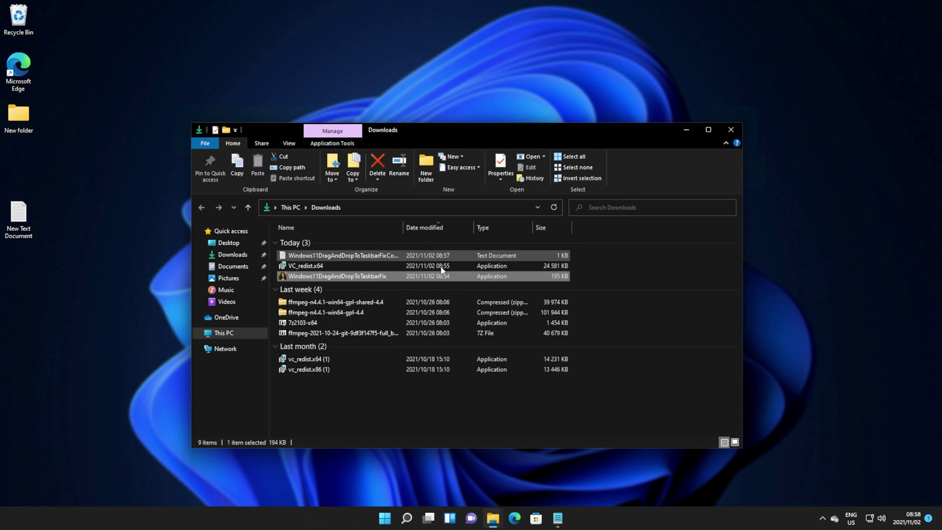
ctrl+click(550, 255)
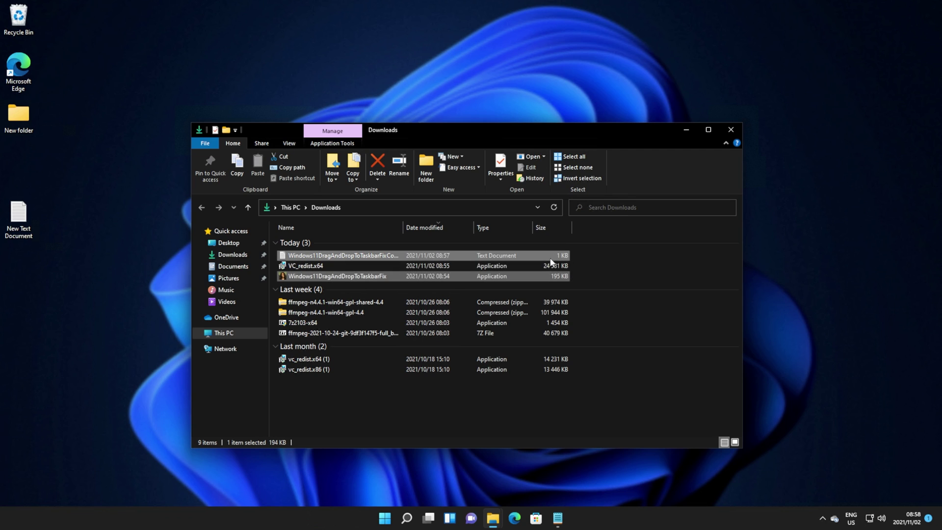
Close the Downloads folder and delete New Text Document from the desktop
click(737, 133)
click(20, 218)
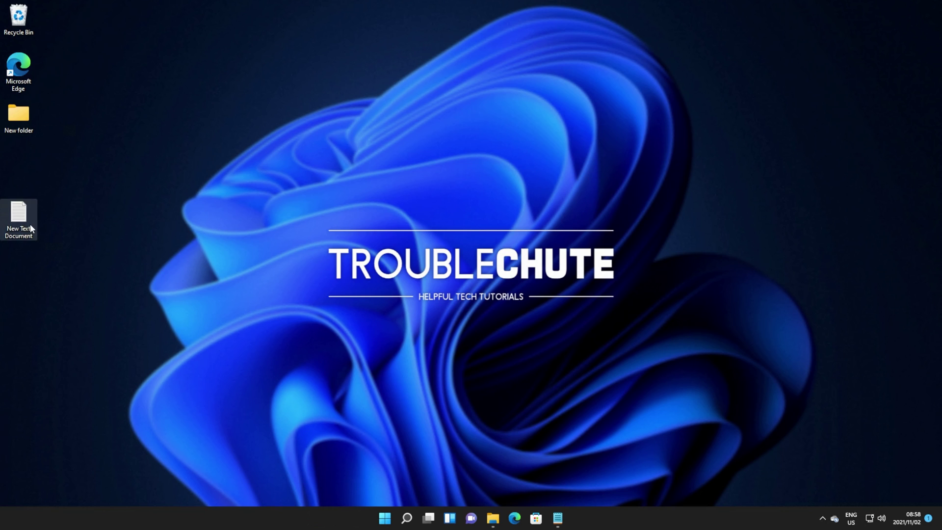
key(Delete)
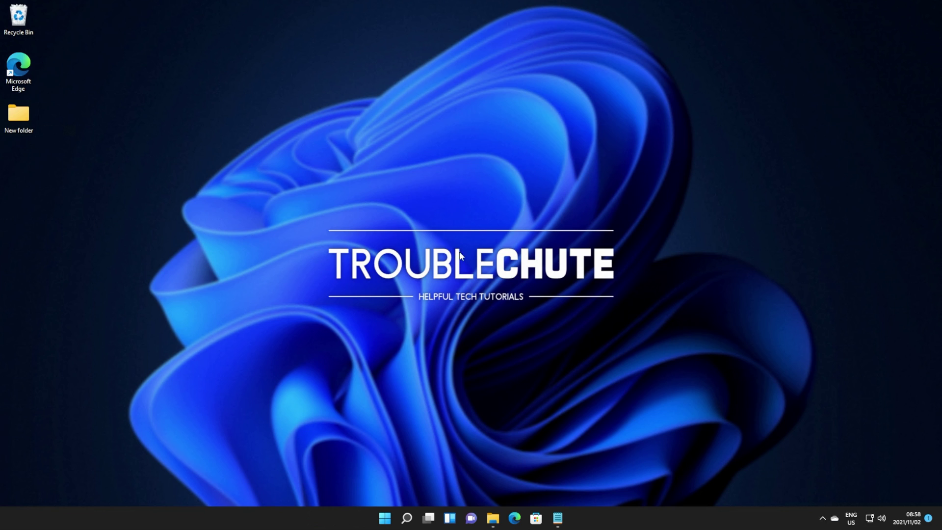